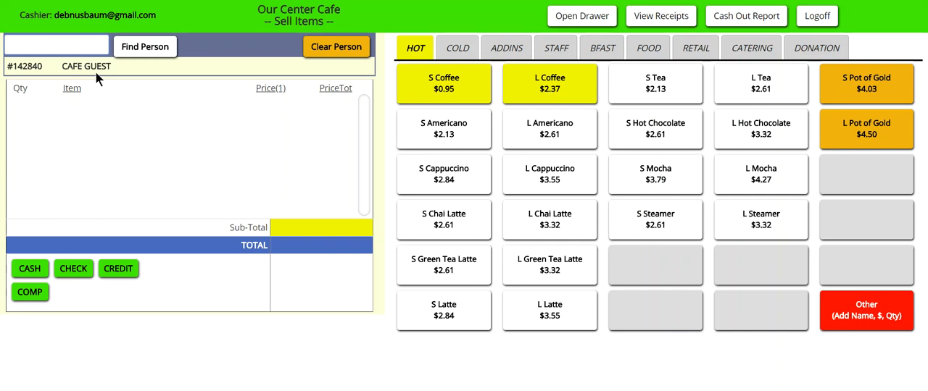
Step: Add one S Coffee, two L Americanos, two L Cappuccinos and two L Chai Lattes to the sale
click(466, 90)
click(547, 134)
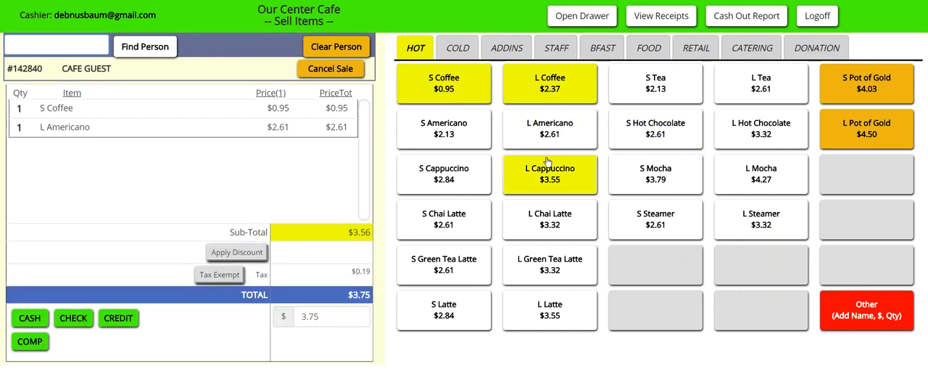
click(547, 179)
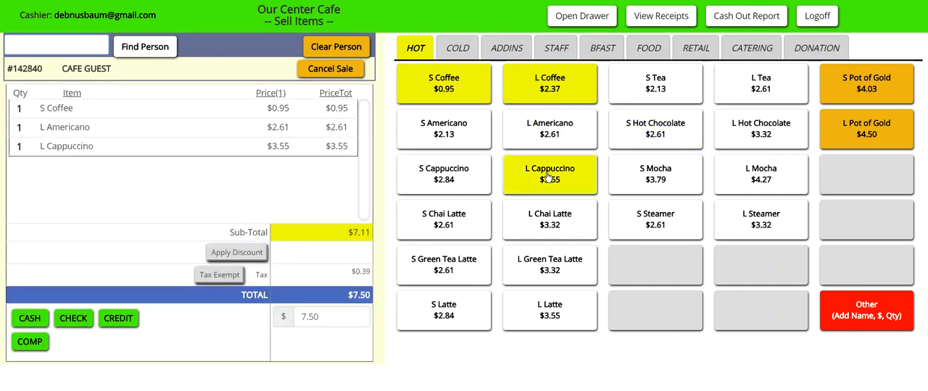
click(540, 226)
click(564, 224)
click(548, 174)
click(550, 135)
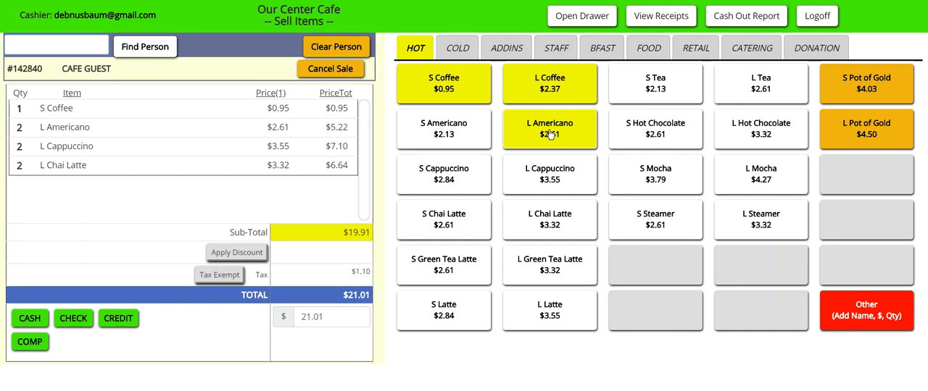
Step: Cancel the current sale and clear all of its items
click(331, 71)
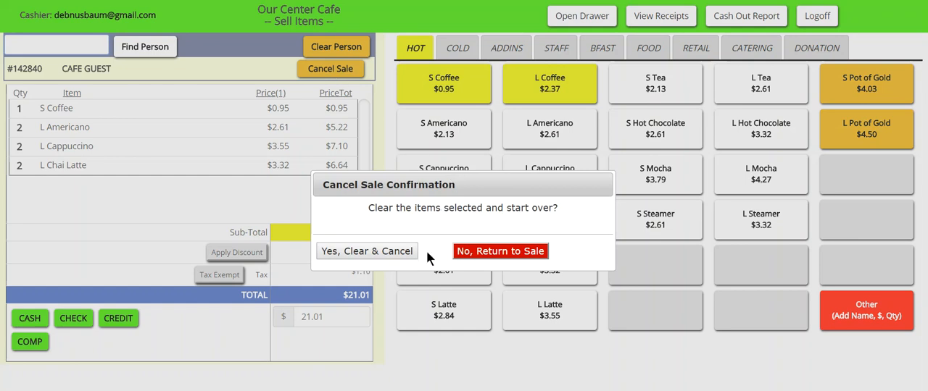
click(380, 252)
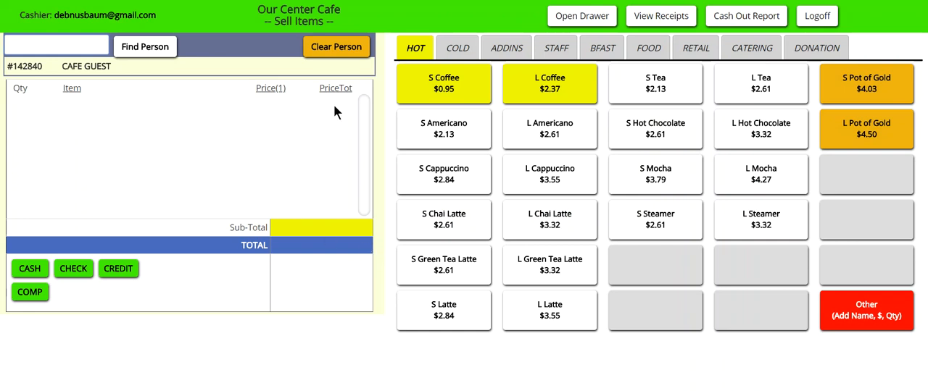
Step: Add two S Coffees to the sale with two Espresso Shot and two Almond Milk add-ins
click(461, 90)
click(460, 91)
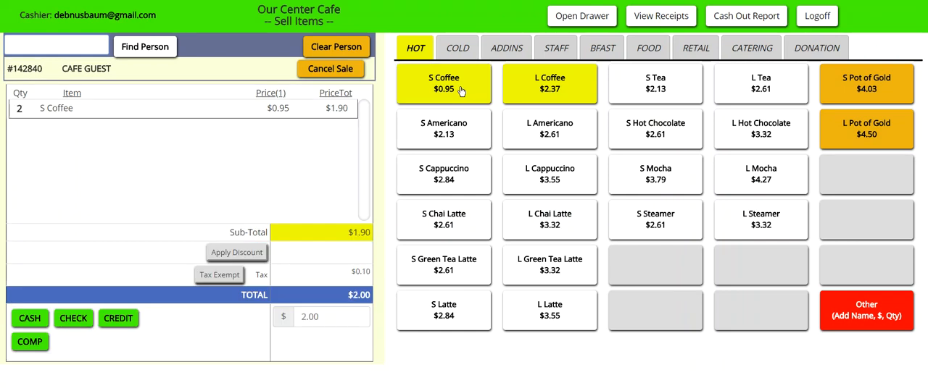
click(511, 49)
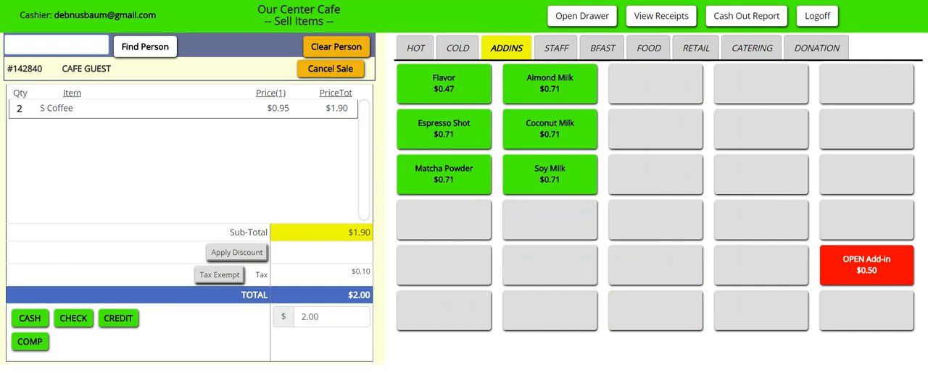
click(455, 137)
click(457, 138)
click(553, 89)
click(555, 88)
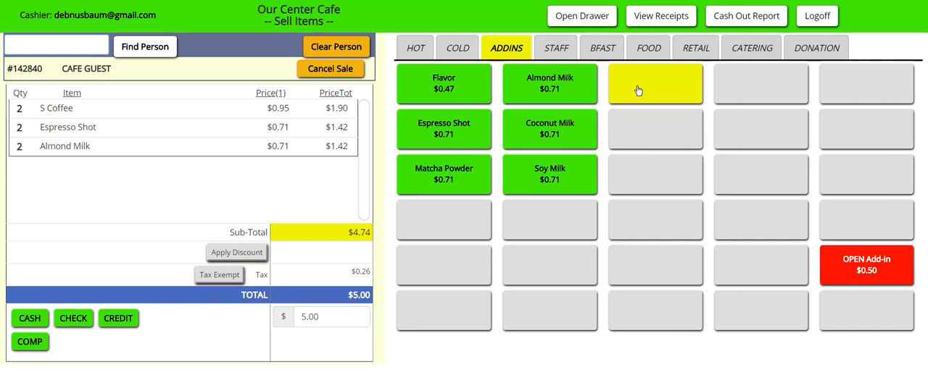
Step: Add a breakfast Omelette to the sale with its price overridden to $3.50
click(603, 47)
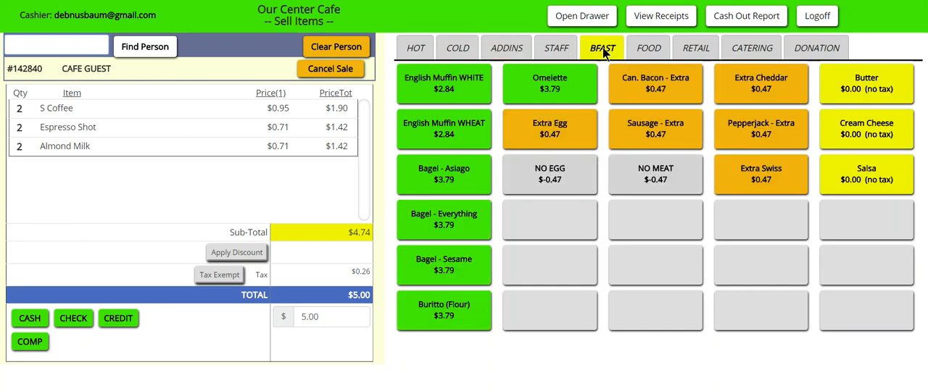
click(569, 91)
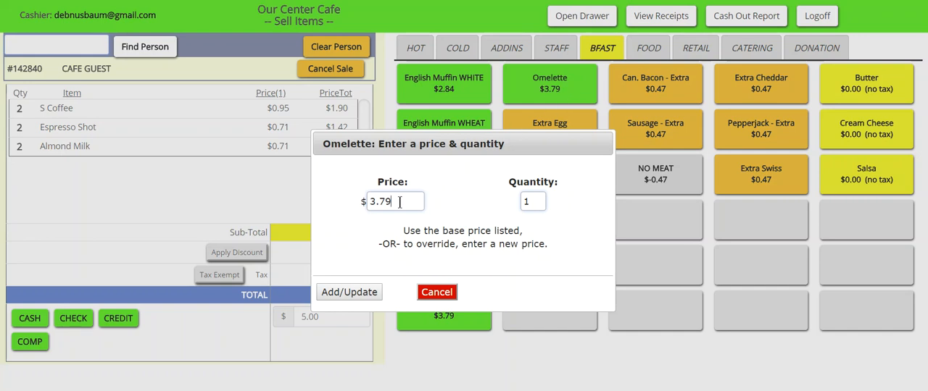
drag(406, 201, 343, 198)
text(3.50)
click(360, 294)
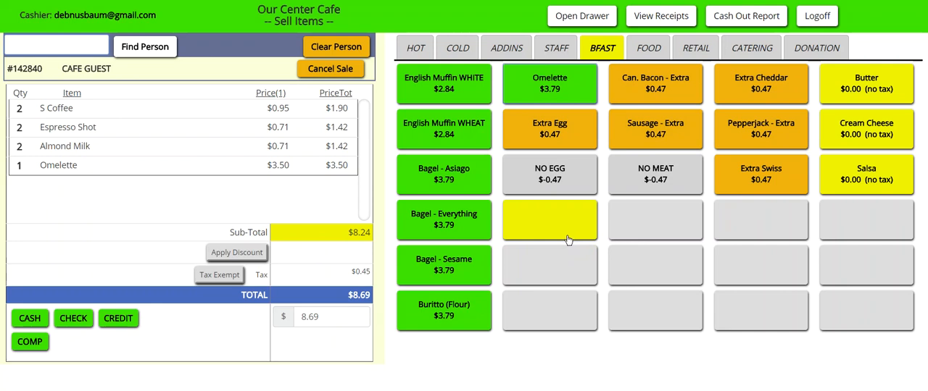
Step: Update the Omelette's quantity in the sale to 2
click(557, 87)
double_click(533, 202)
text(2)
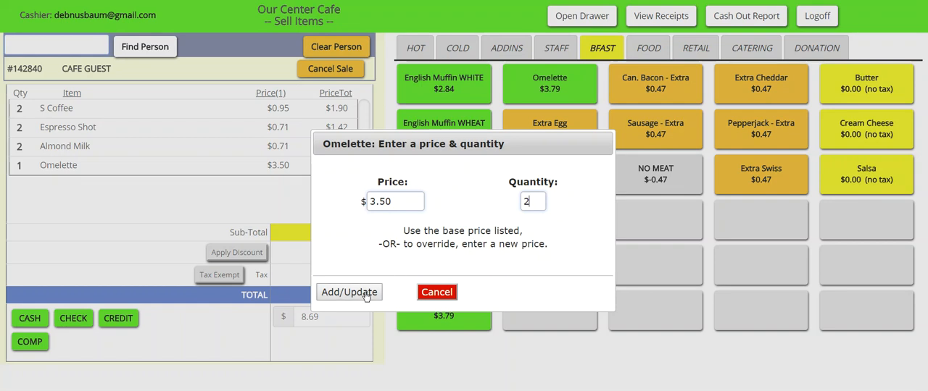
click(351, 293)
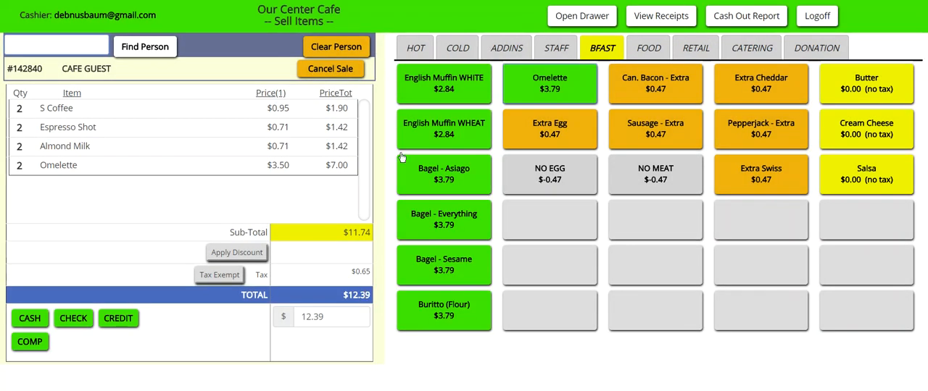
Step: Add a custom hot-category product named Vanilla Bar with a base price of $1.50 and a quantity of 2
click(421, 49)
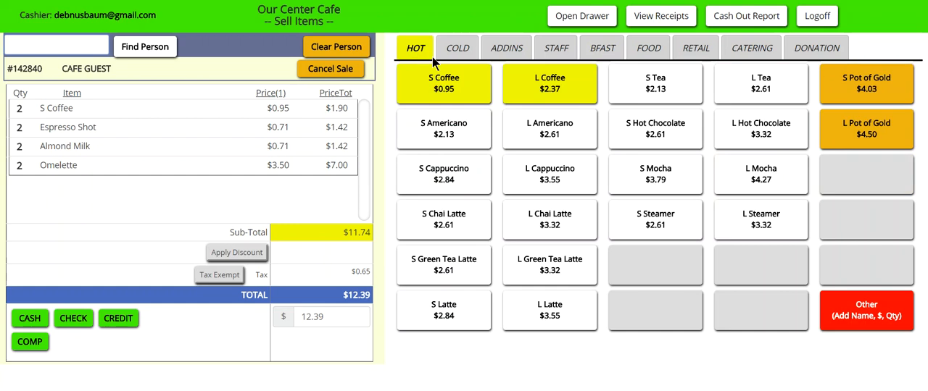
click(867, 313)
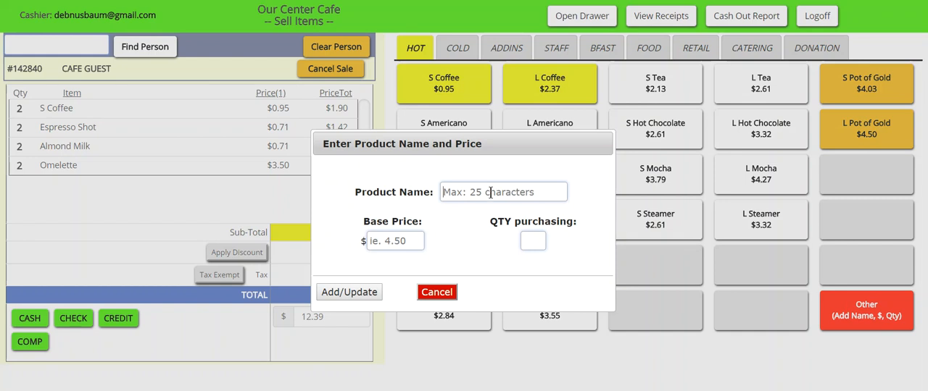
text(Vanilla Bar)
click(411, 241)
text(1.50)
key(Tab)
text(2)
click(355, 292)
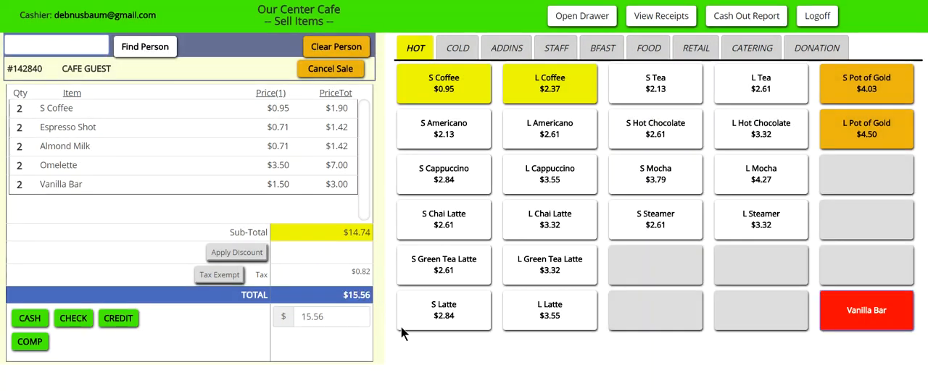
Step: Look through the cold, add-in, staff, breakfast, food, retail and catering items, and return to the hot drinks
click(460, 49)
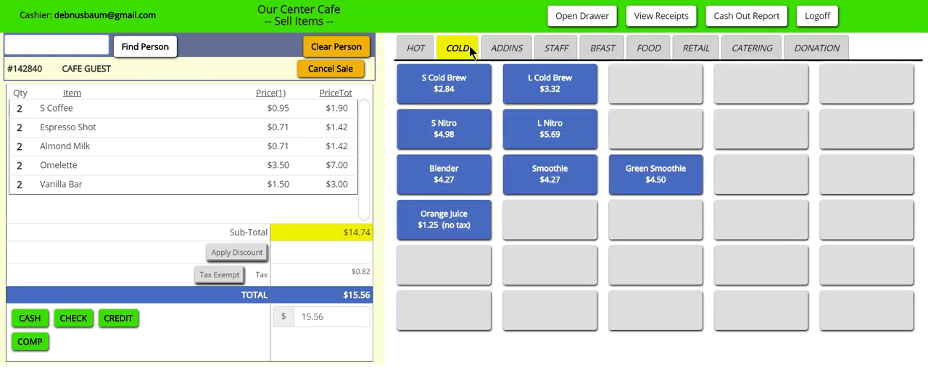
click(507, 49)
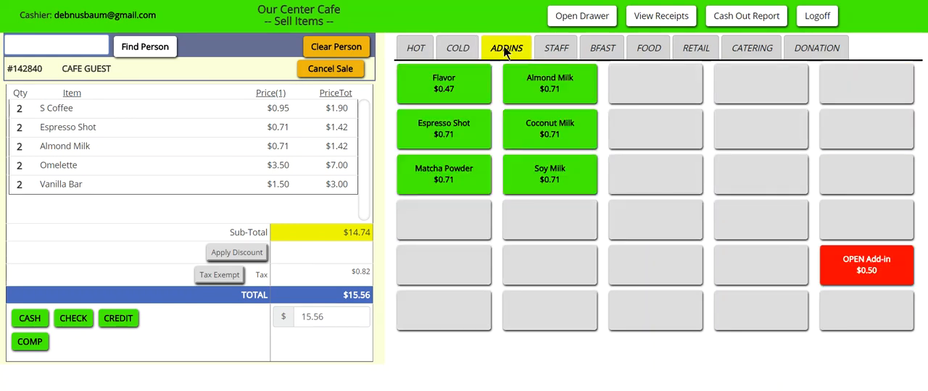
click(557, 49)
click(604, 50)
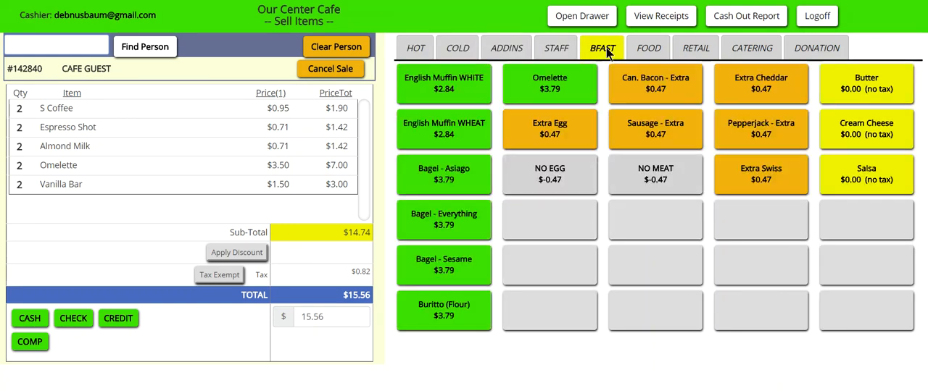
click(650, 50)
click(697, 49)
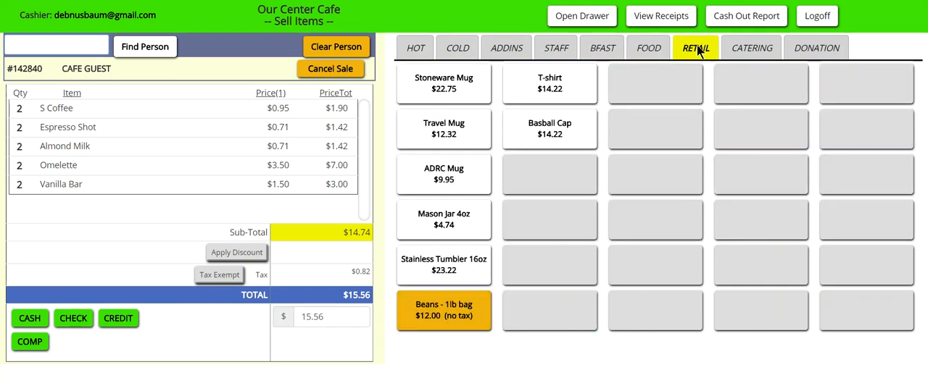
click(744, 50)
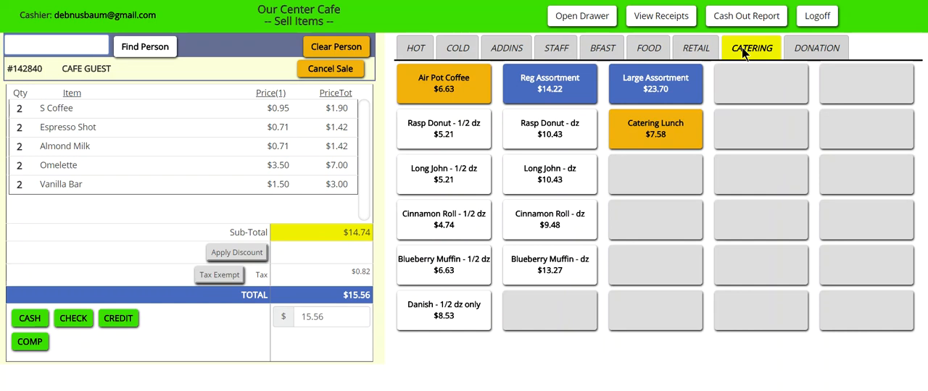
click(422, 47)
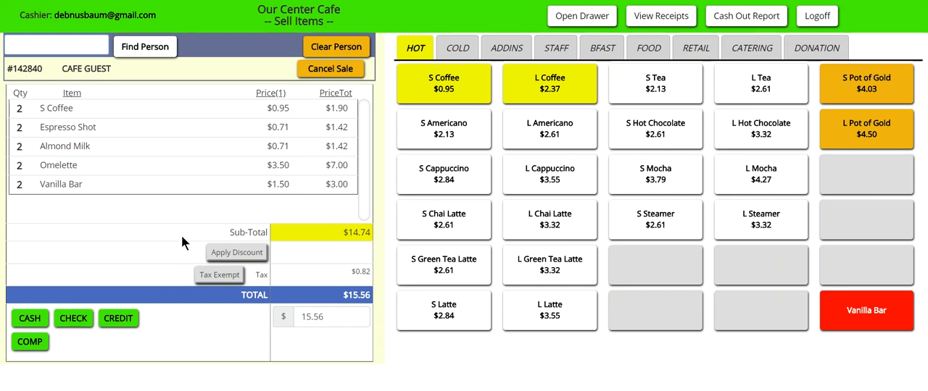
Step: Apply a 10 percent discount to the sale
click(244, 256)
click(536, 221)
text(10)
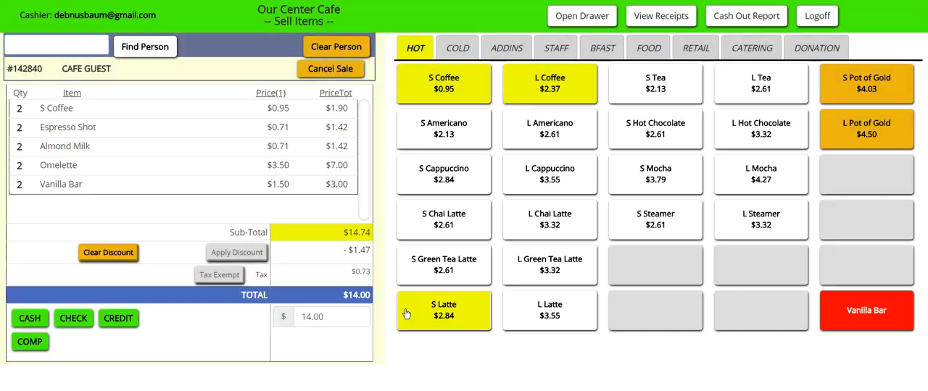
click(404, 312)
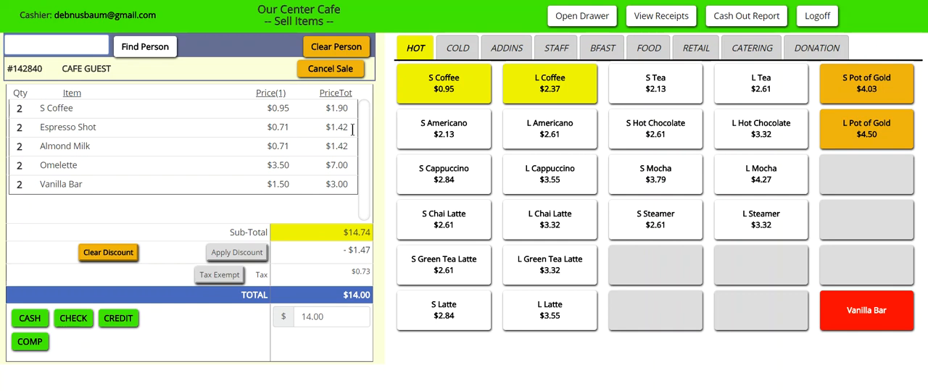
Step: Make the sale tax exempt, re-apply the tax, and set it back to tax exempt
click(231, 279)
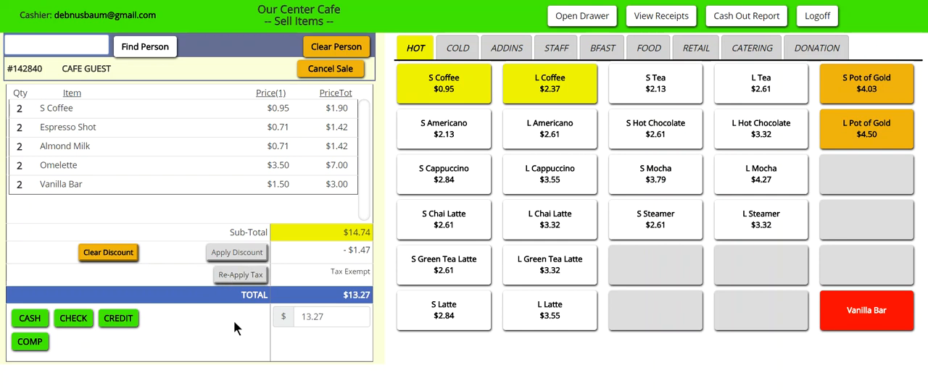
click(251, 277)
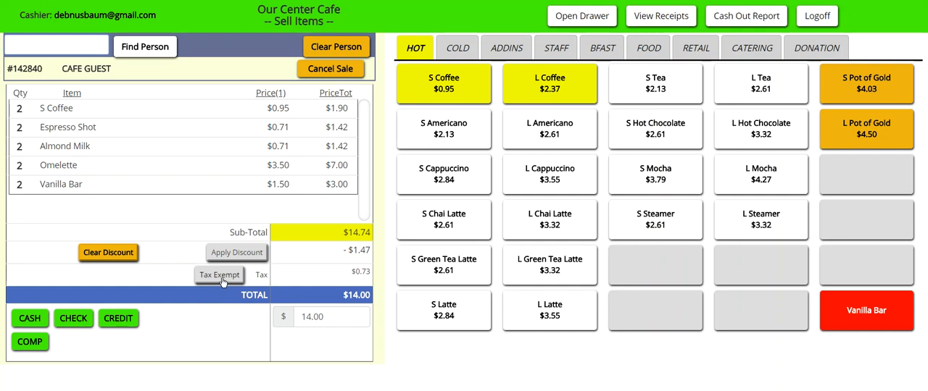
click(222, 277)
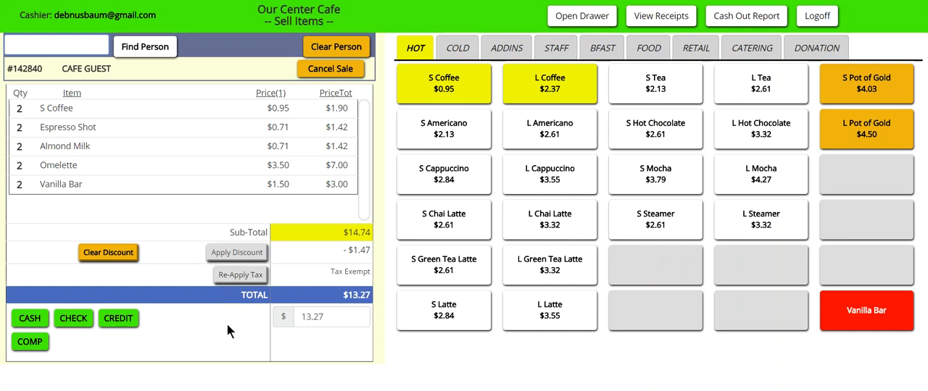
Step: Enter 15.00 as the amount received for the sale
click(337, 317)
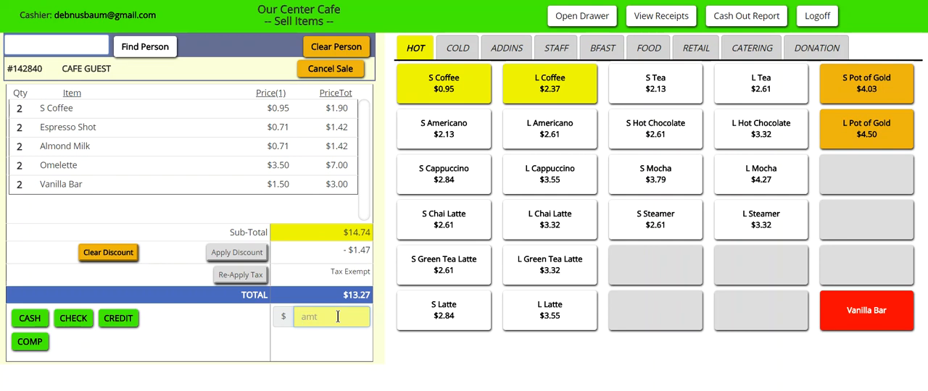
text(15.00)
click(30, 342)
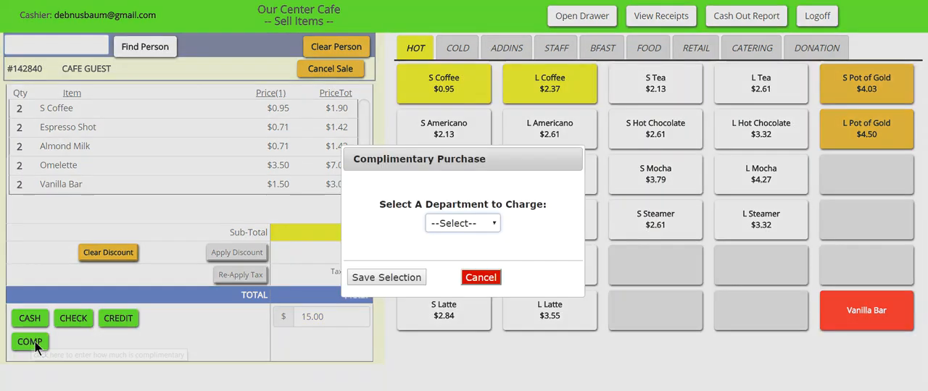
click(497, 224)
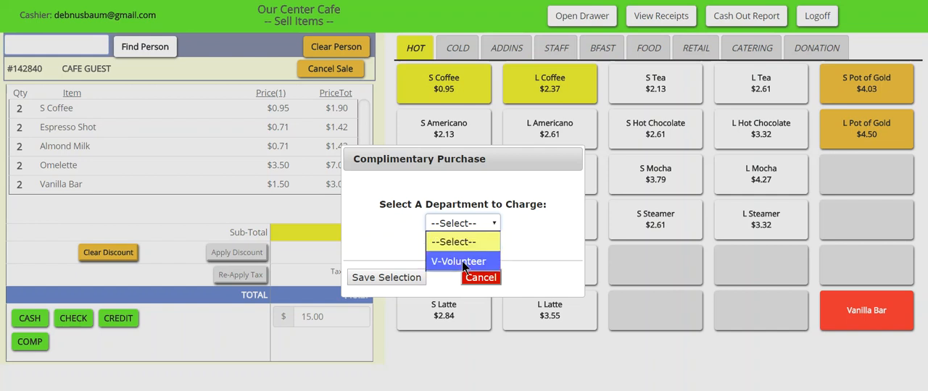
click(524, 236)
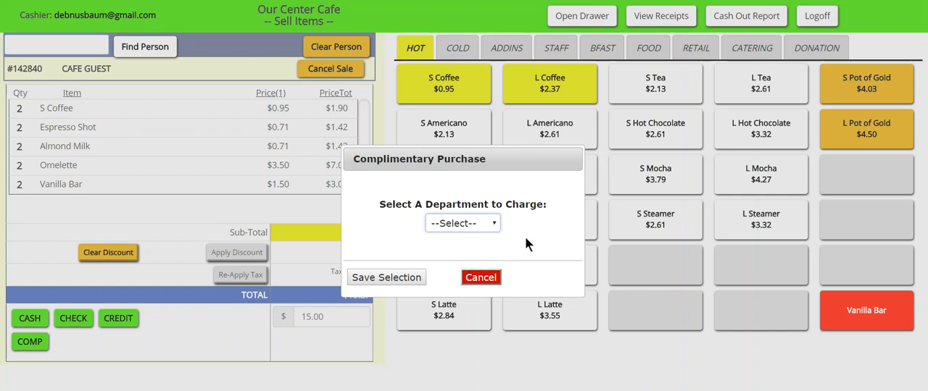
click(481, 277)
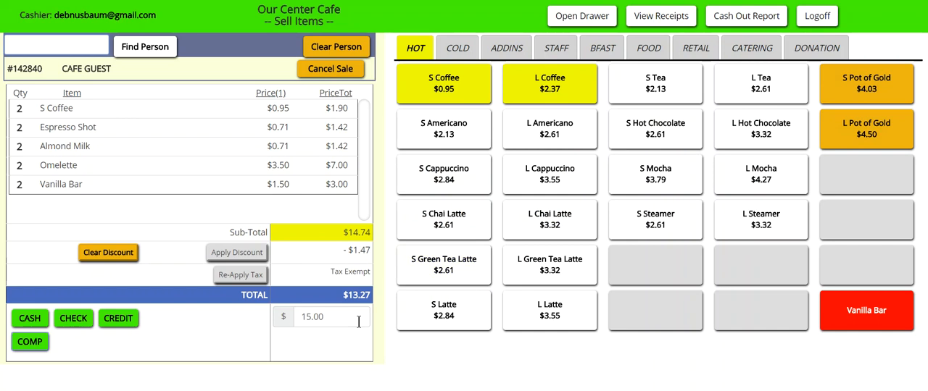
Step: Take the entered amount as cash and donate 1.73 of the change to *Grounded Cafe
click(33, 320)
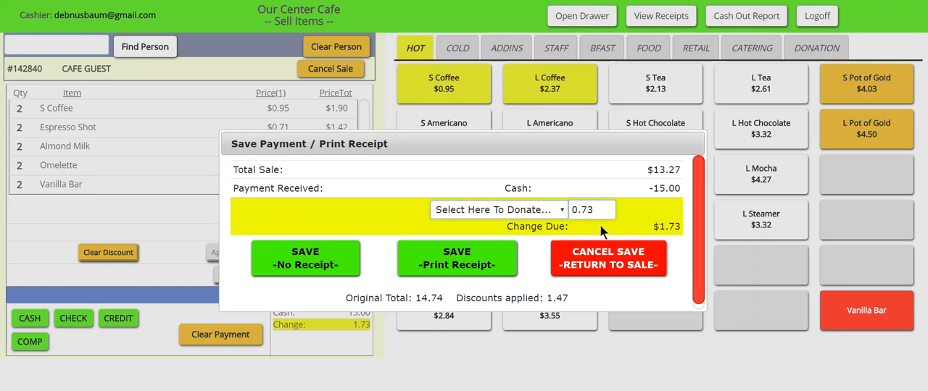
click(564, 213)
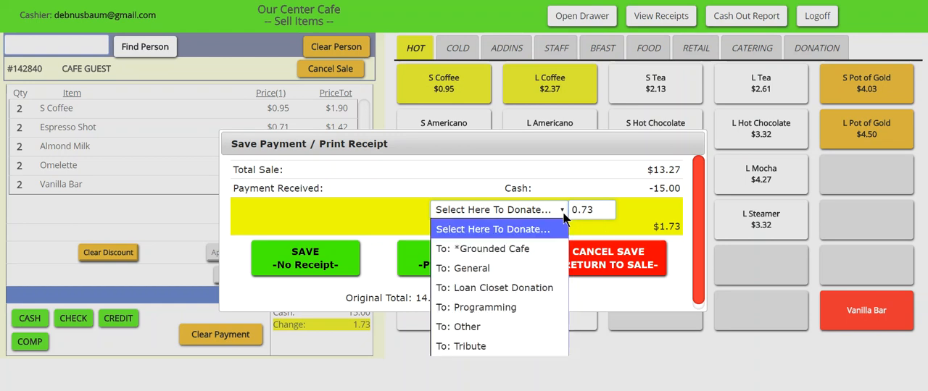
click(508, 248)
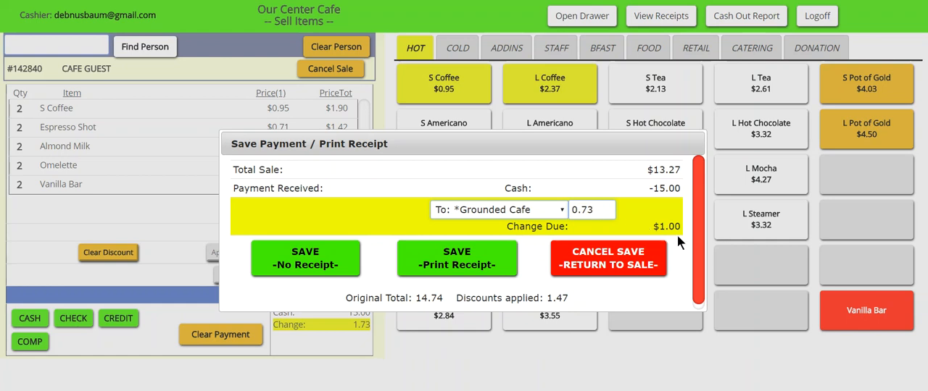
drag(604, 210, 548, 210)
key(BackSpace)
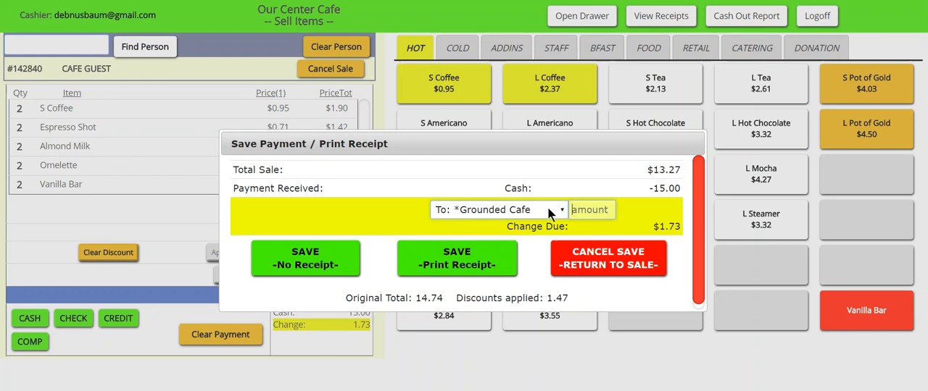
text(1.73)
key(Tab)
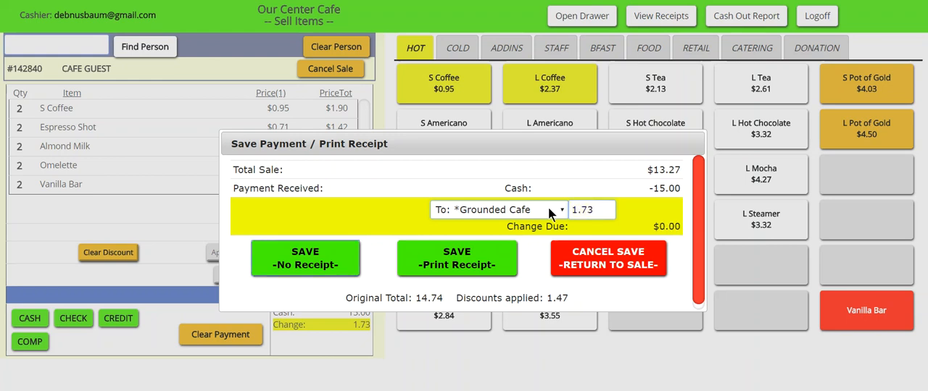
Step: Save the sale with the print-receipt option, review the receipt down to its end, and close it without printing
click(476, 262)
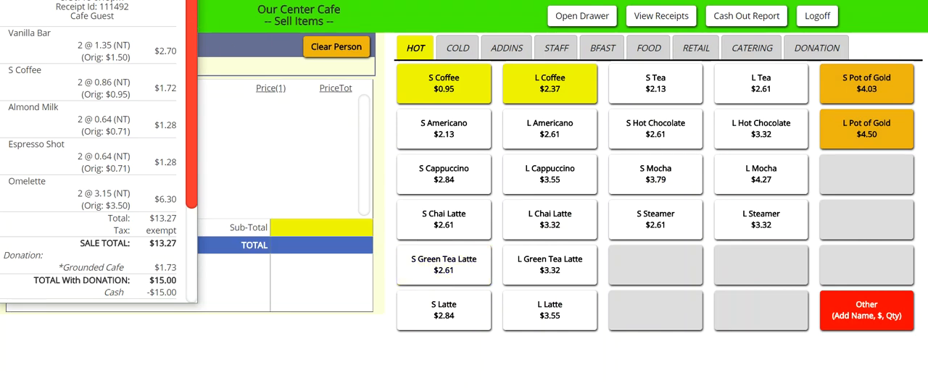
drag(198, 32, 195, 140)
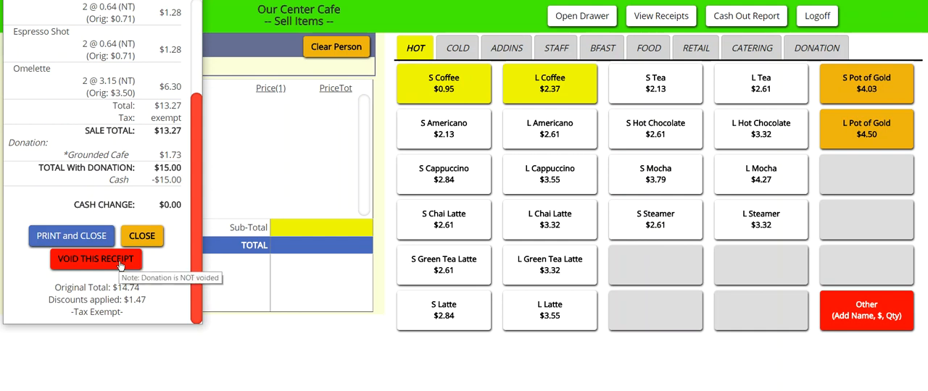
click(155, 238)
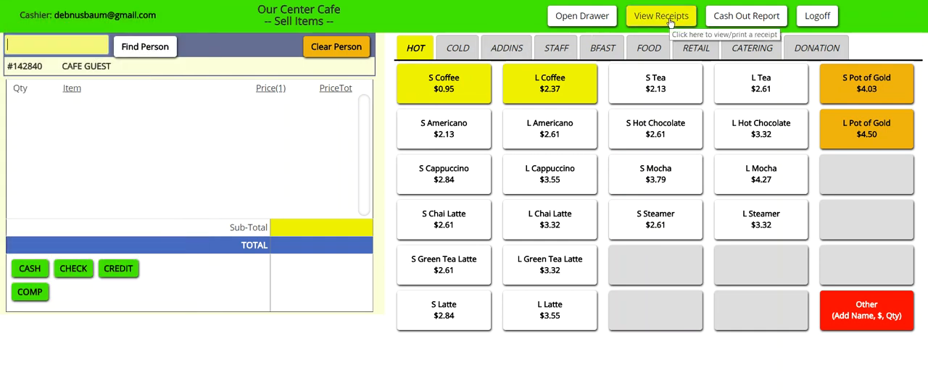
Step: View the newest Cafe Guest receipt in the register's receipts list, close it, and return to the register
click(667, 22)
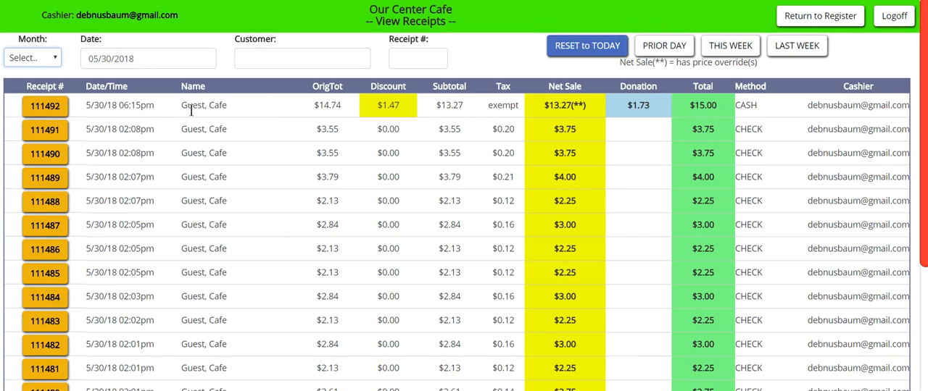
click(52, 110)
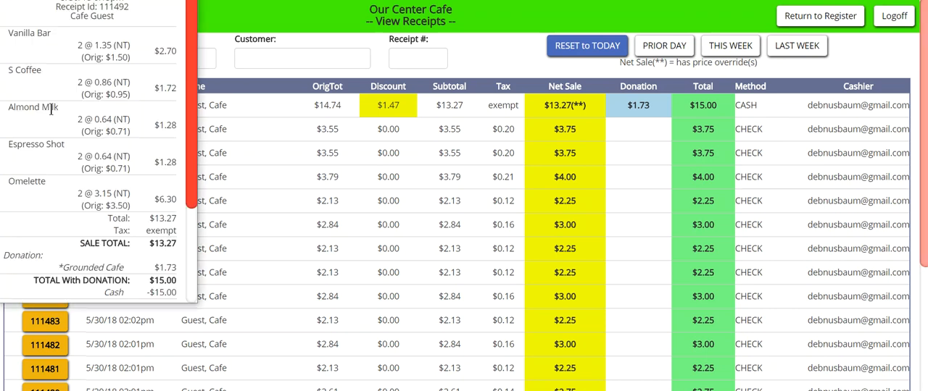
click(183, 0)
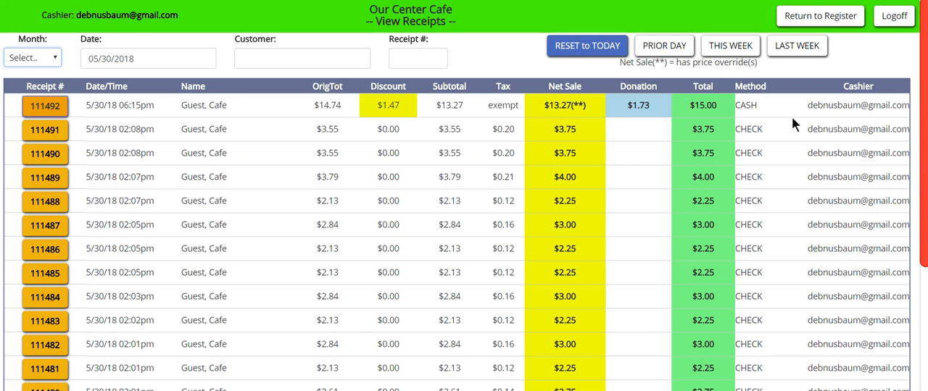
click(833, 19)
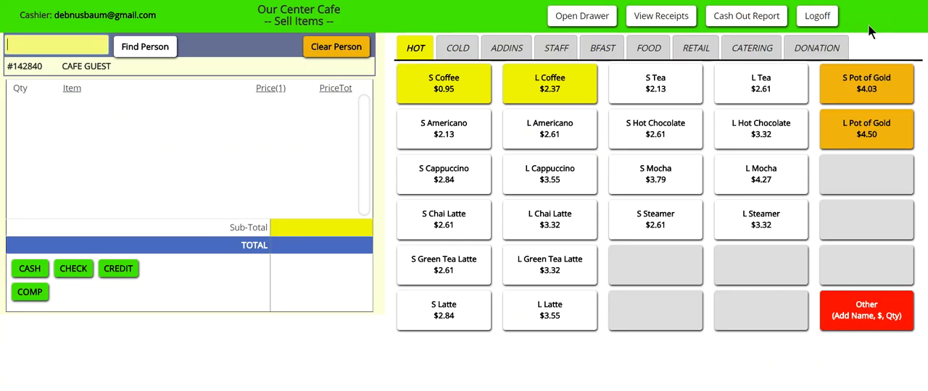
Step: Filter the cash out report to an earlier start time and a 10:44 PM end time, and return to the register
click(742, 15)
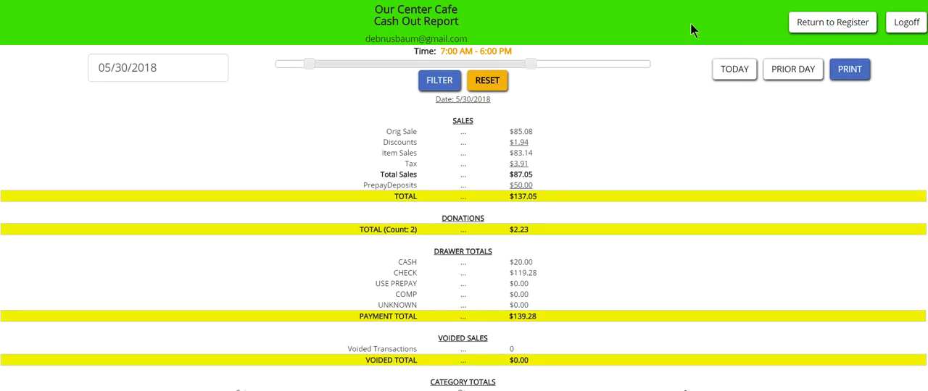
drag(601, 64, 625, 65)
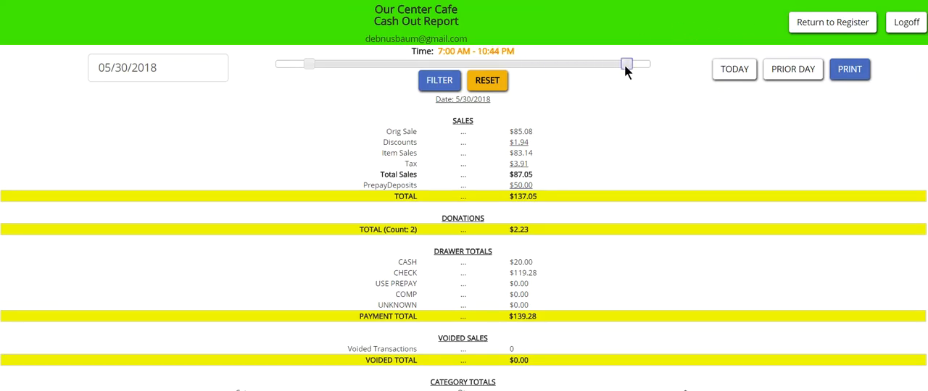
drag(309, 64, 293, 64)
click(439, 81)
click(832, 23)
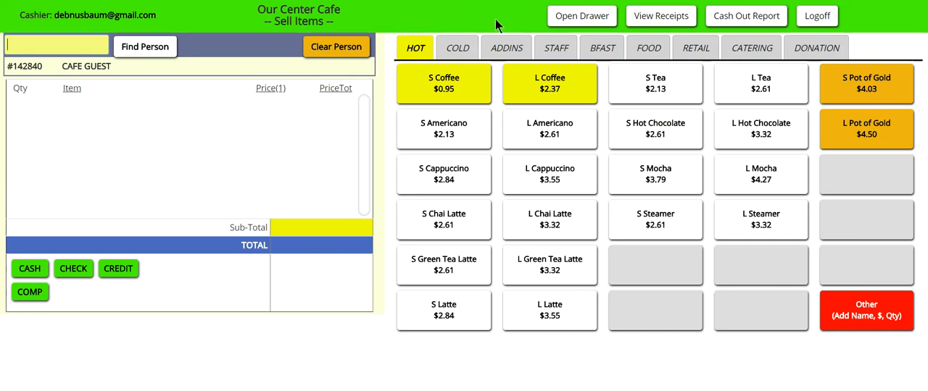
Step: Open the cash drawer by entering the PIN code, and cancel the resulting print preview
click(580, 20)
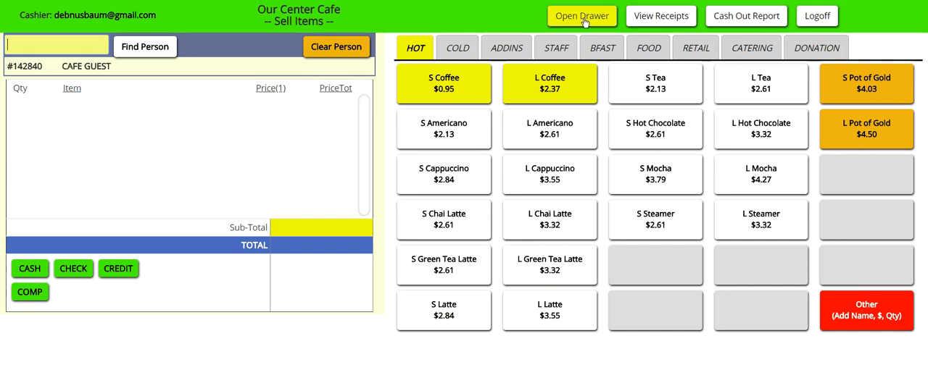
click(585, 22)
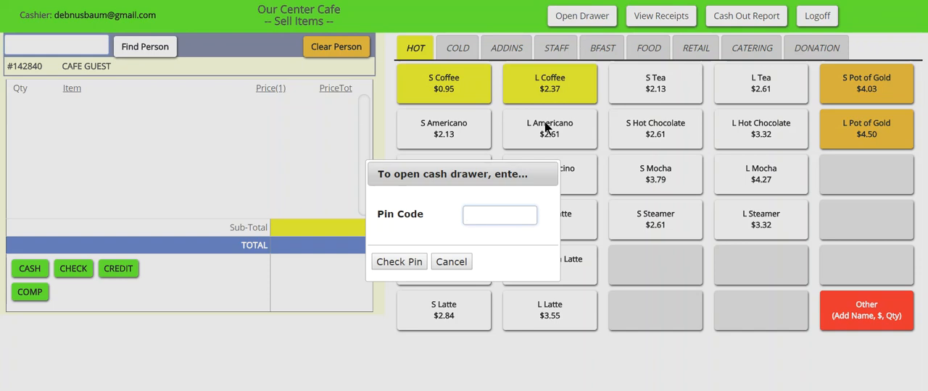
click(396, 262)
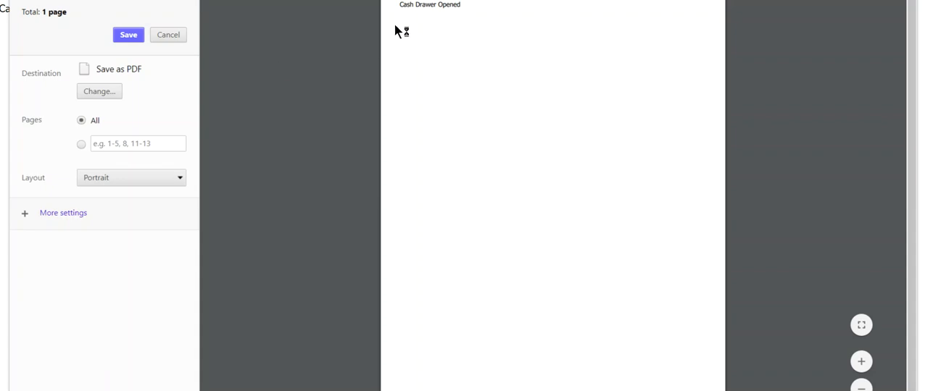
click(171, 35)
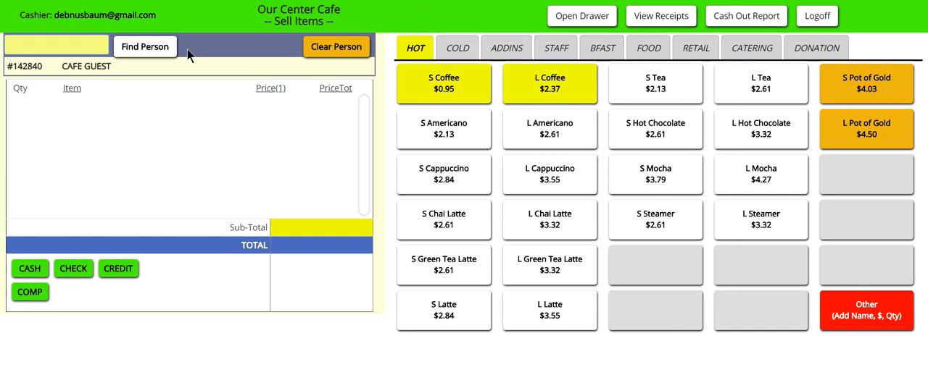
Step: Find the customer by name and select them for a new sale
key(Return)
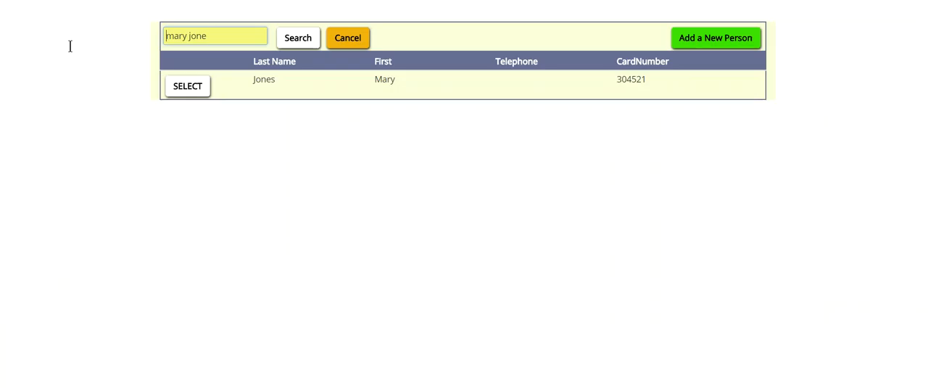
click(197, 93)
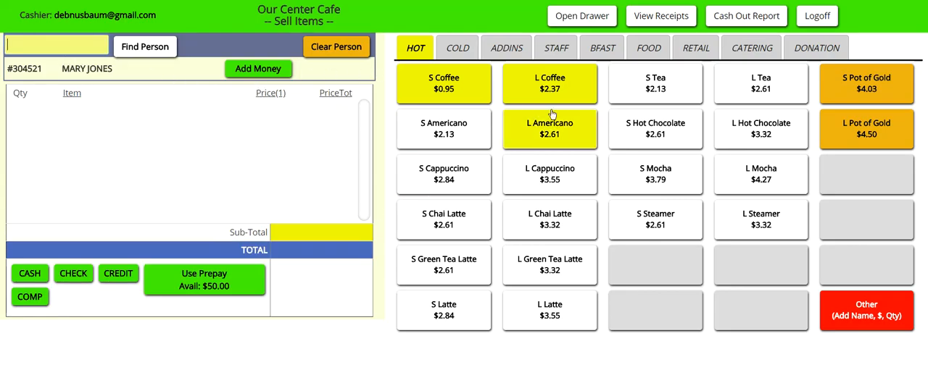
Step: Add a Peanut Square, a Scone and a Lunch from the food items to the customer's sale
click(637, 45)
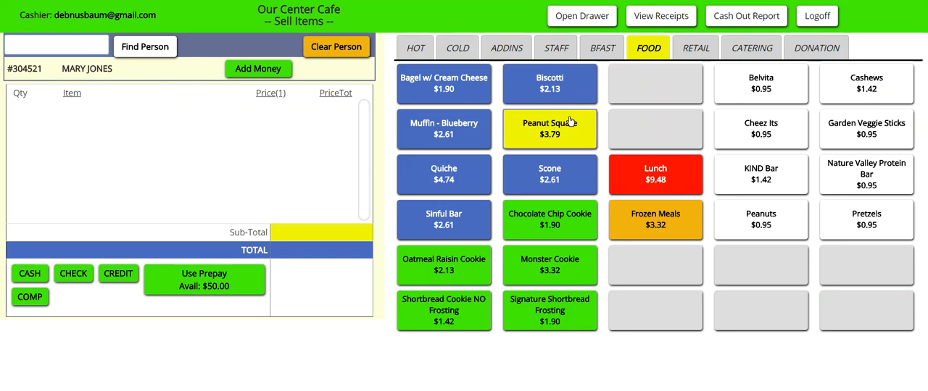
click(570, 120)
click(573, 176)
click(632, 178)
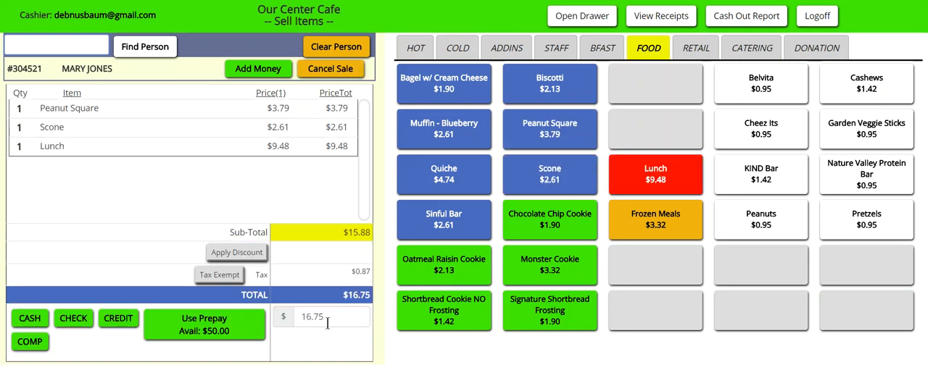
Step: Pay the 16.75 sale from the customer's prepay balance, save it with the print-receipt option, and close the receipt
click(235, 328)
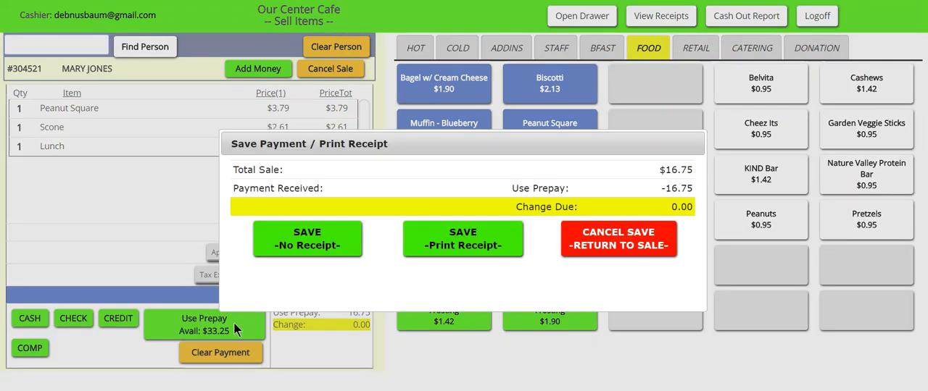
click(464, 240)
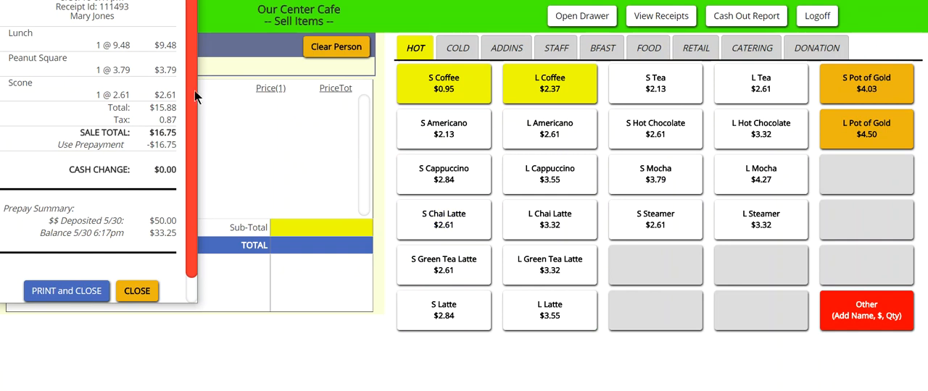
scroll(190, 109, down, 2)
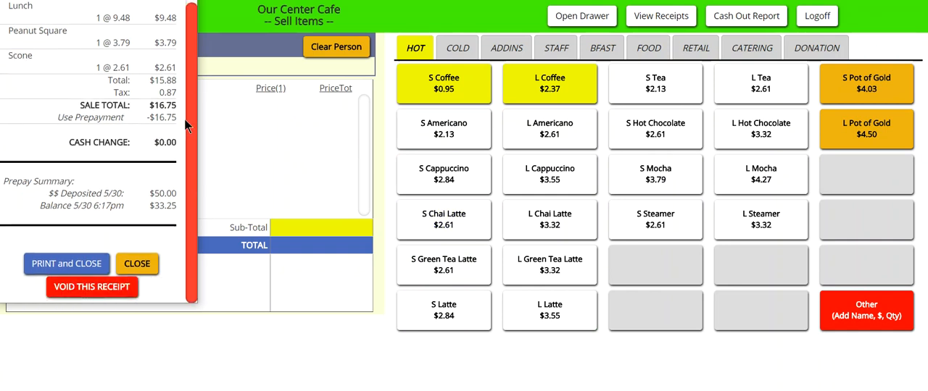
click(138, 264)
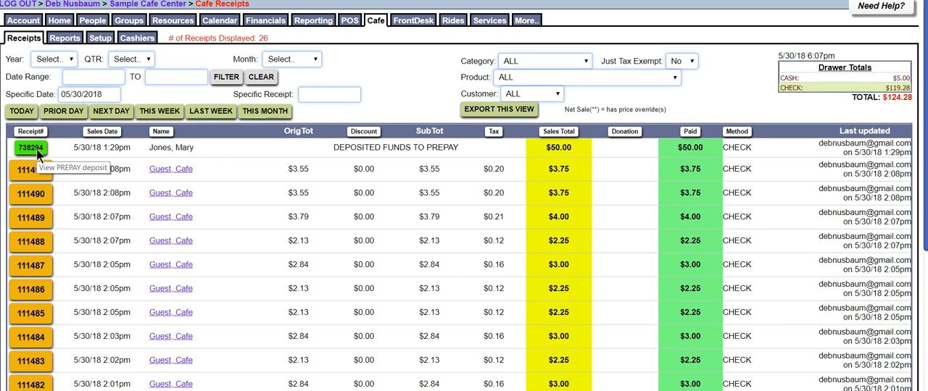
Step: View the newest Cafe Guest receipt in the back-office cafe receipts list and close it
click(38, 171)
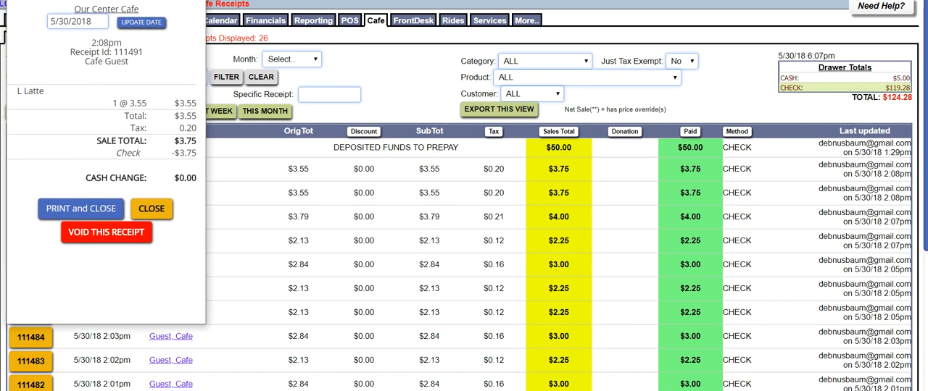
click(194, 1)
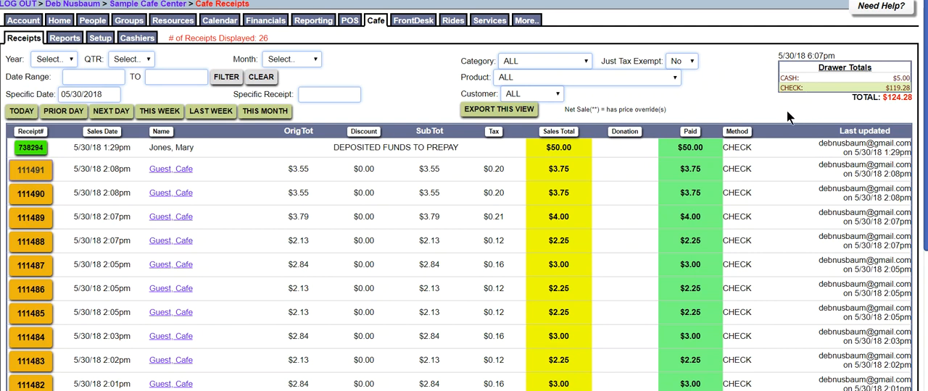
Step: Examine the cafe Sales Summary, the Cash Out Report with its cashier choices, and the Details report for 05/30/2018
click(65, 41)
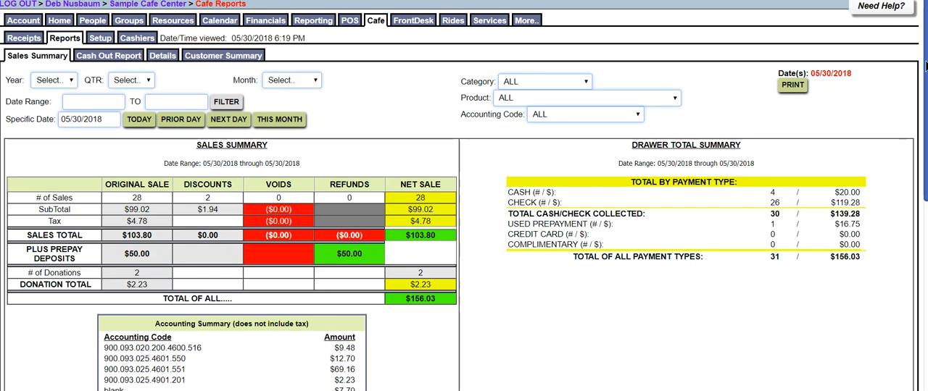
drag(925, 71, 925, 86)
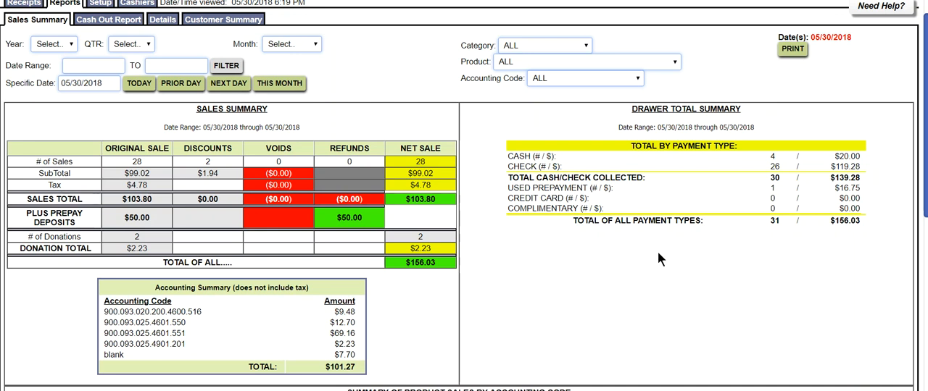
click(132, 22)
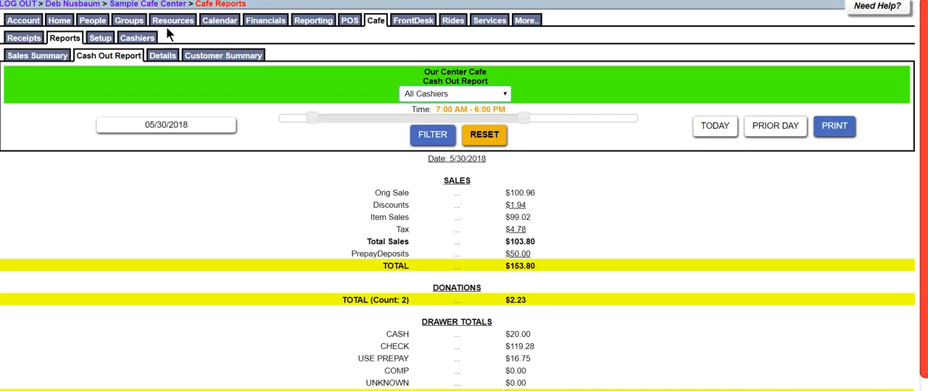
click(505, 94)
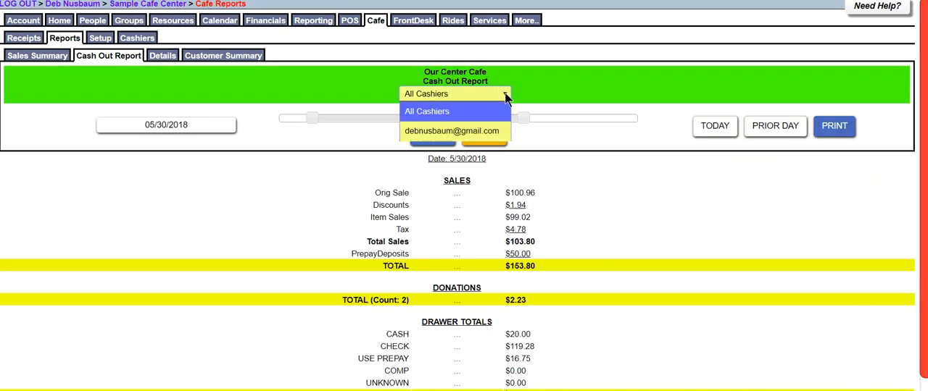
click(505, 95)
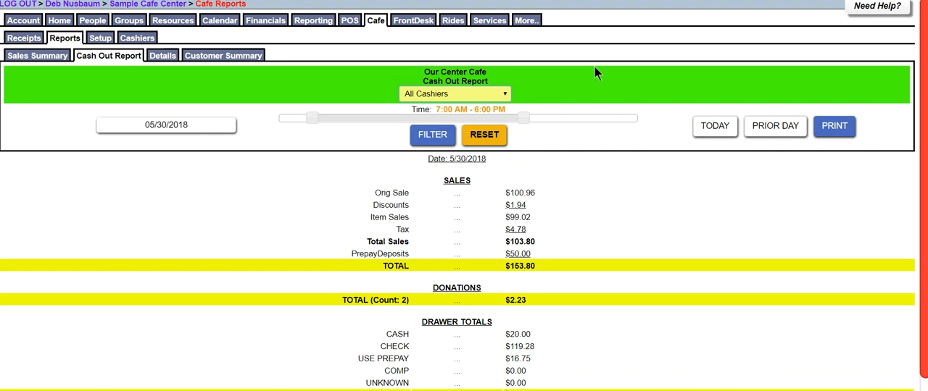
click(167, 55)
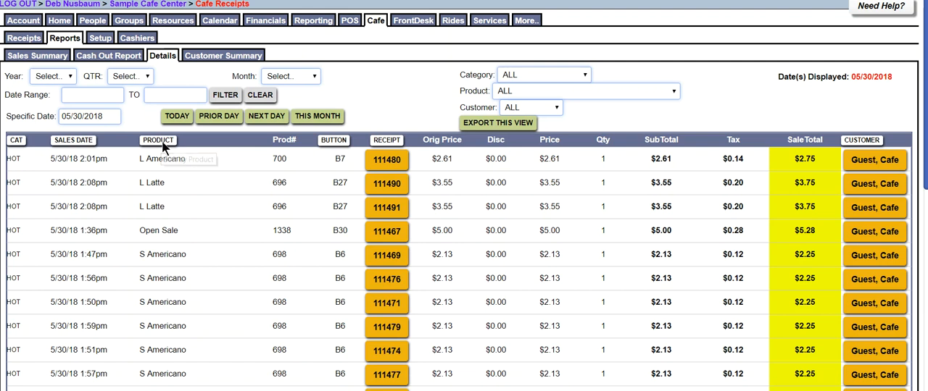
Step: Examine the Customer Summary report for 05/30/2018, and review the cafe's product list and CAFE category list in the setup area
click(241, 61)
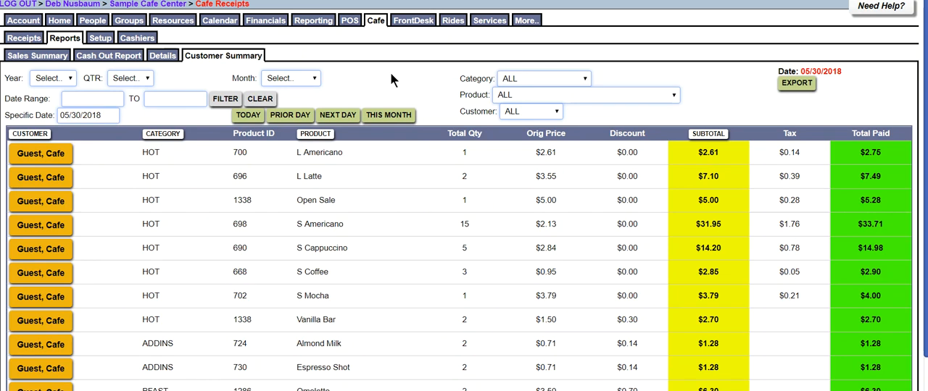
click(103, 40)
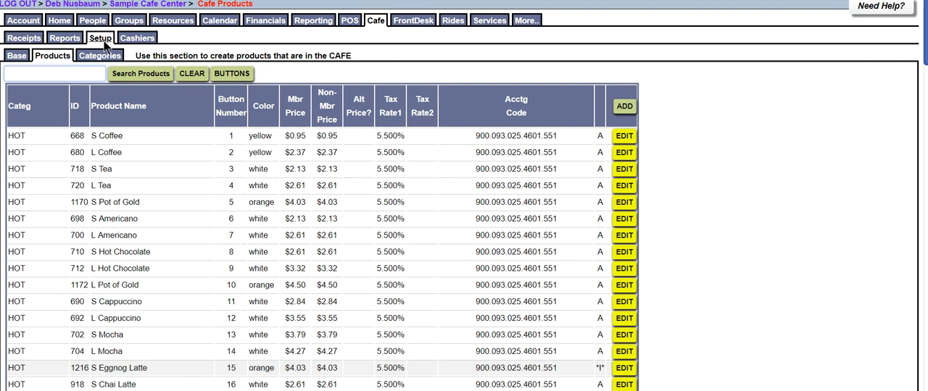
click(103, 53)
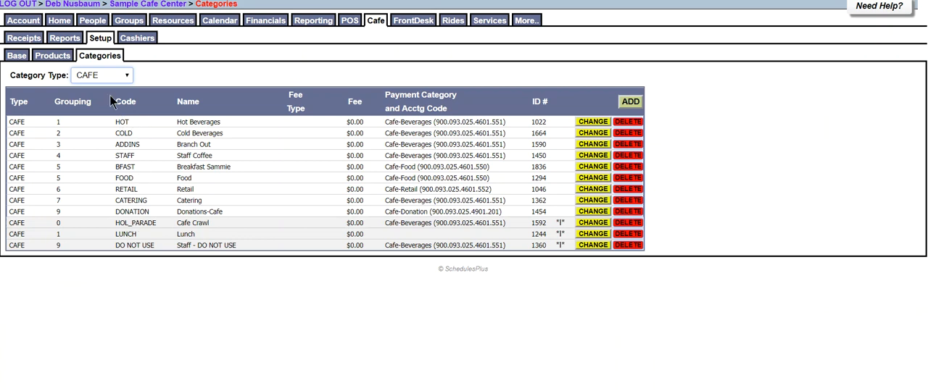
click(55, 57)
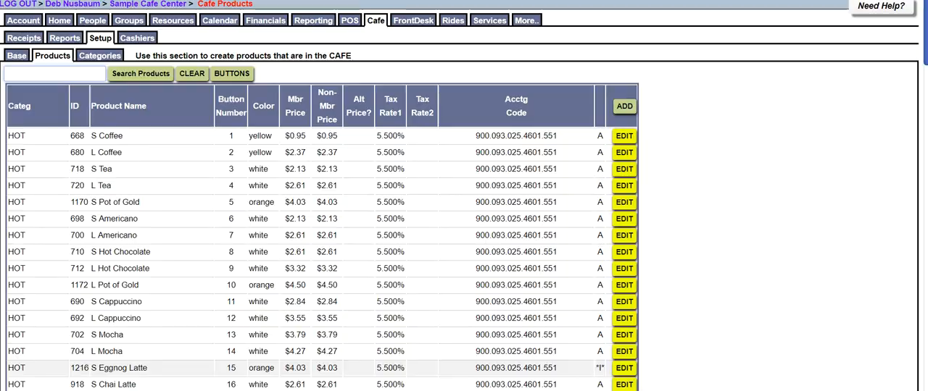
click(313, 1)
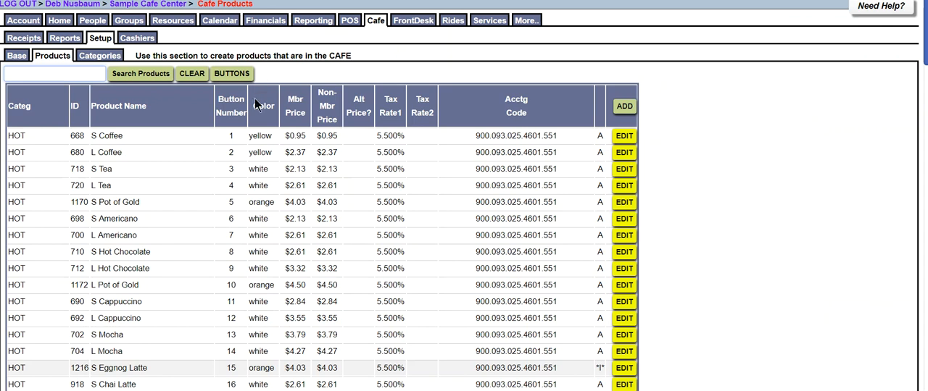
Step: Preview the cafe register's button layout for the COLD and ADDINS categories and close the preview
click(242, 77)
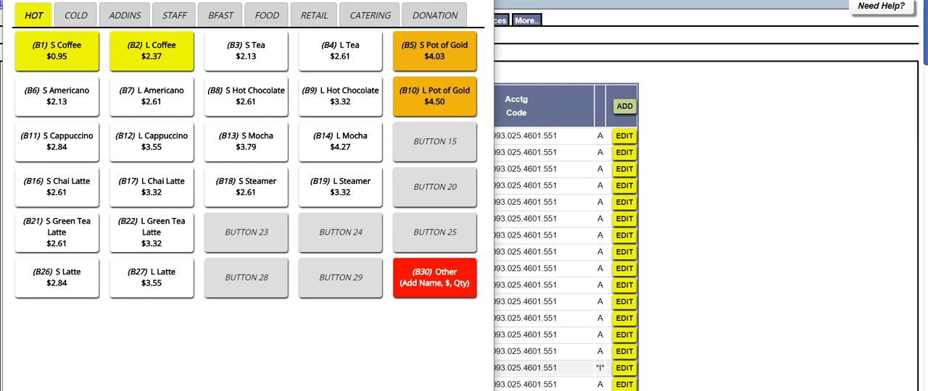
click(78, 17)
click(118, 20)
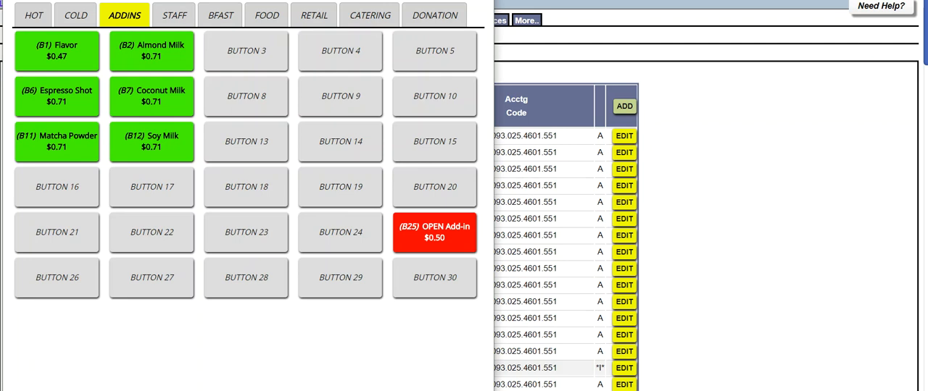
click(480, 1)
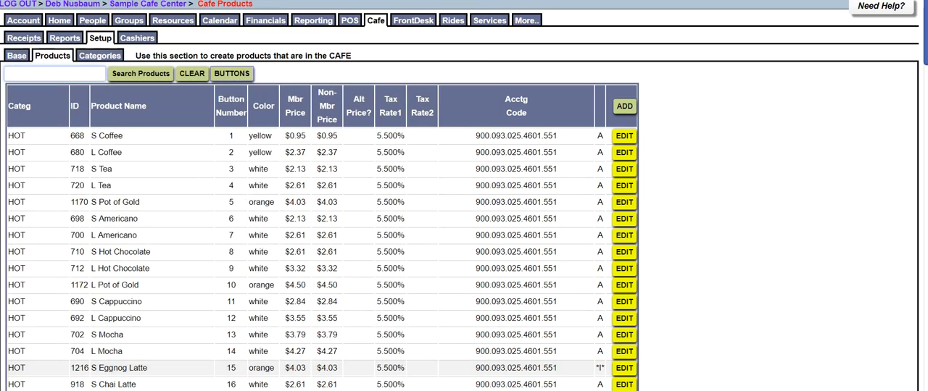
Step: Open the S Coffee product's settings for review and call up the cafe button layout again
click(625, 138)
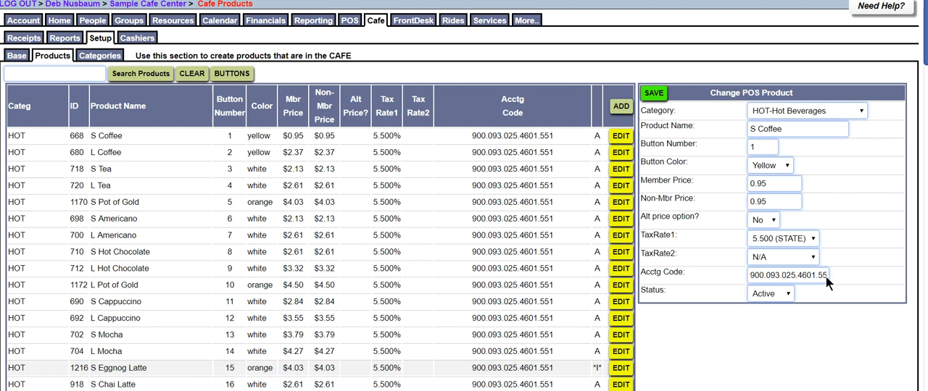
click(231, 73)
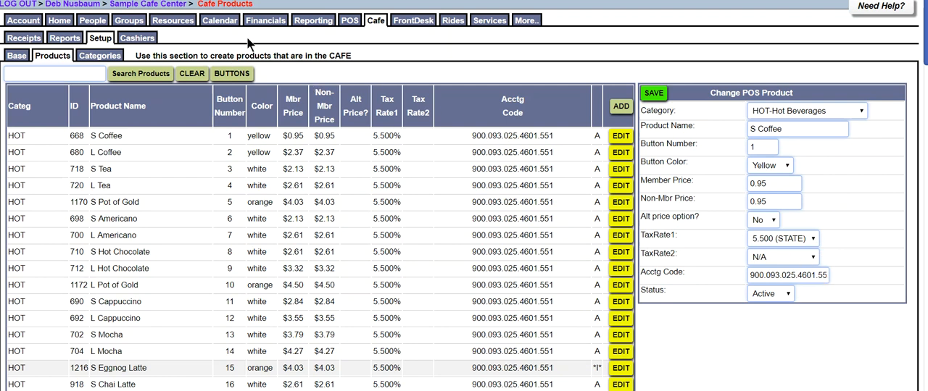